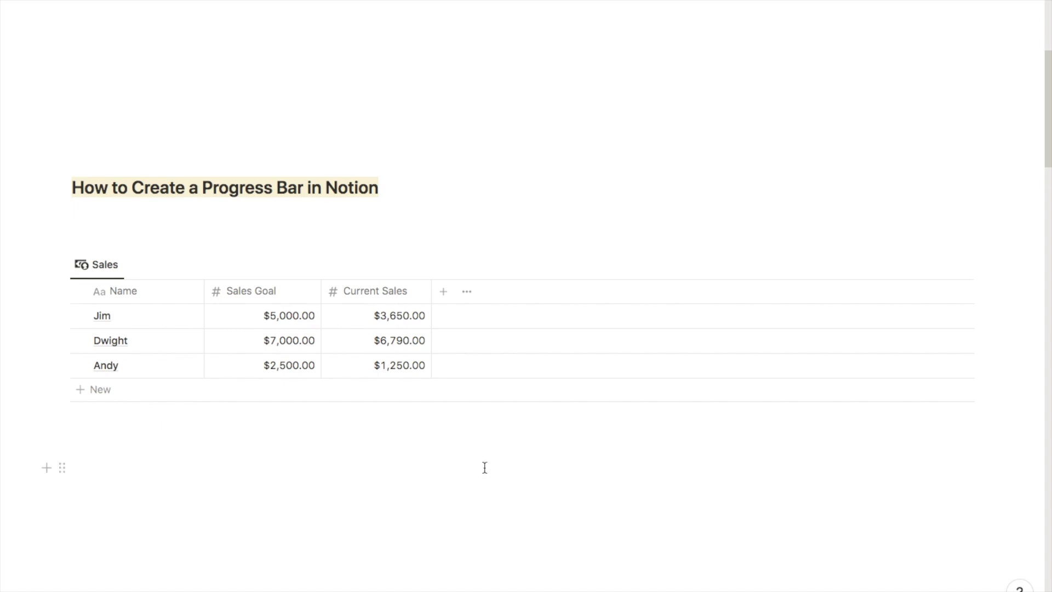
# Add a new Formula property to the Sales table
pyautogui.click(443, 292)
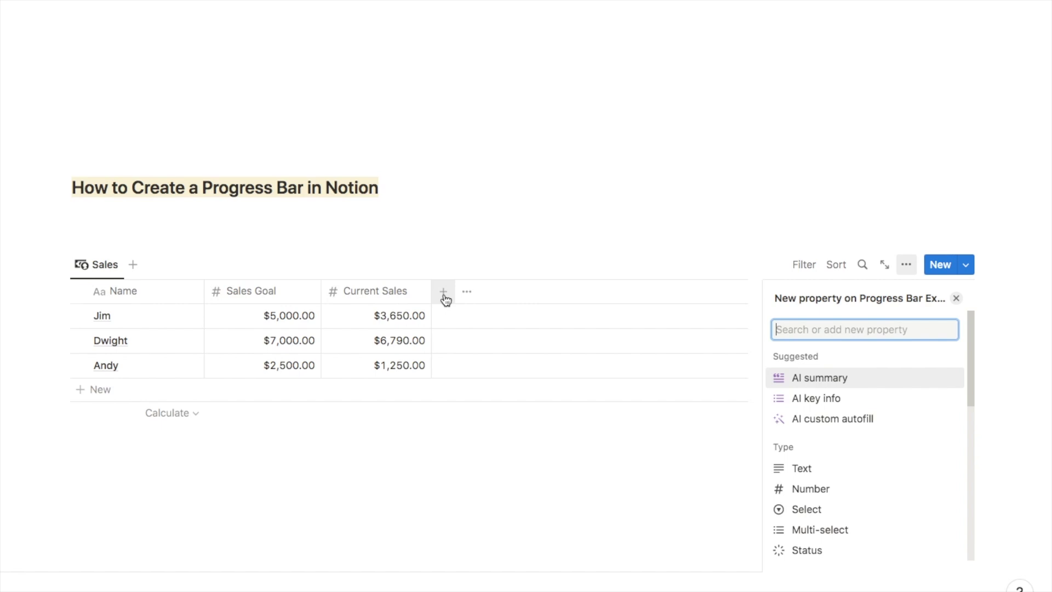
pyautogui.write('for')
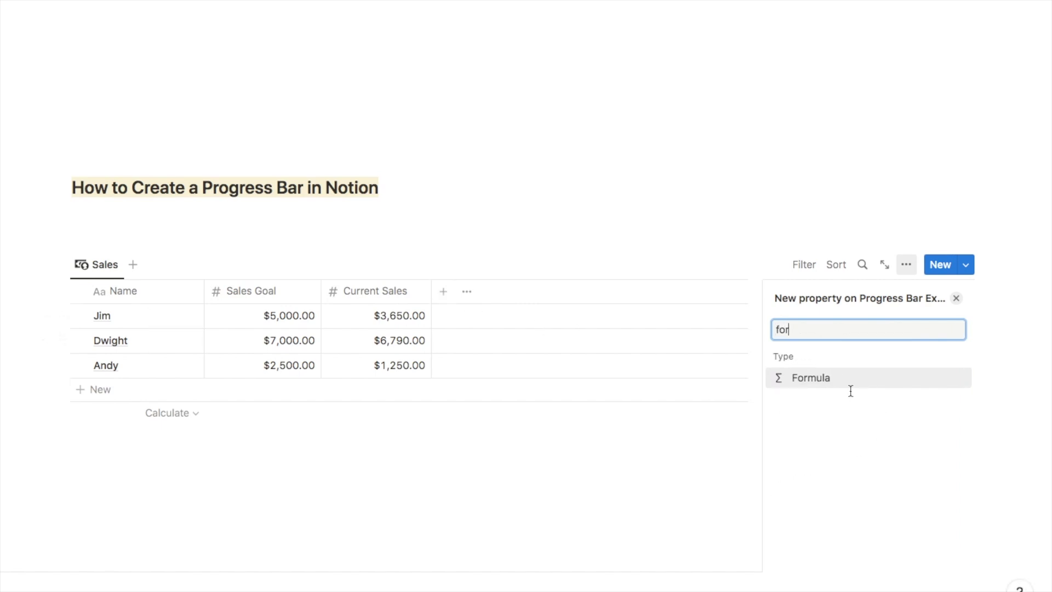
pyautogui.click(809, 376)
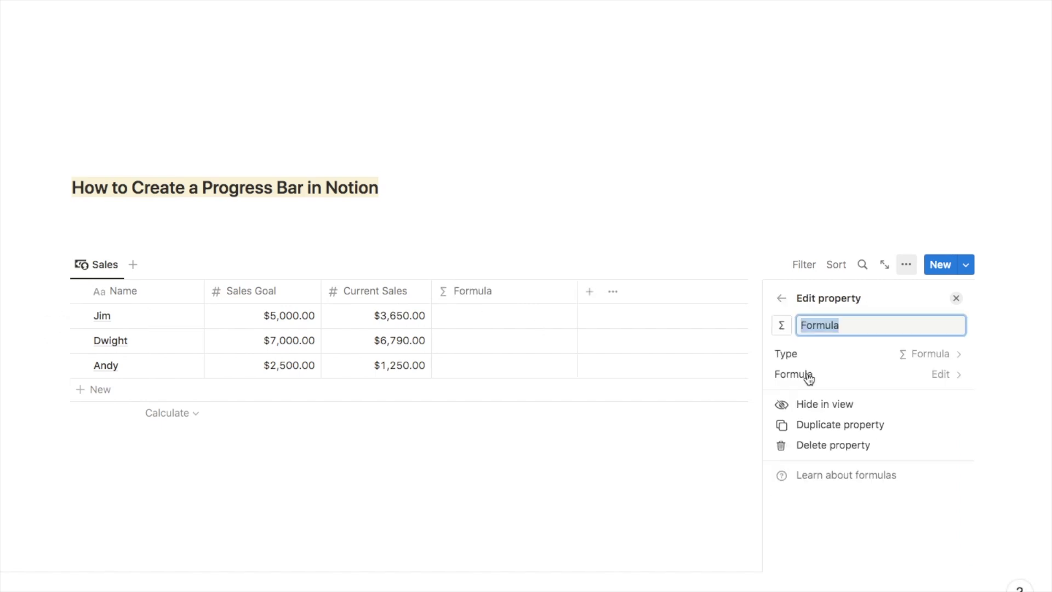
pyautogui.write('Prog')
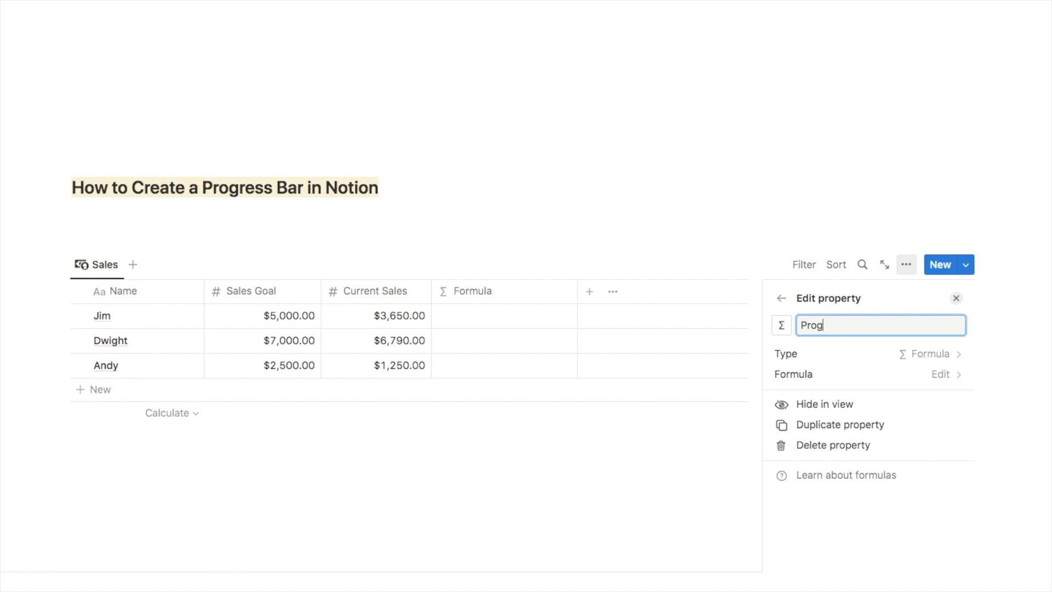
pyautogui.write('ress Bar')
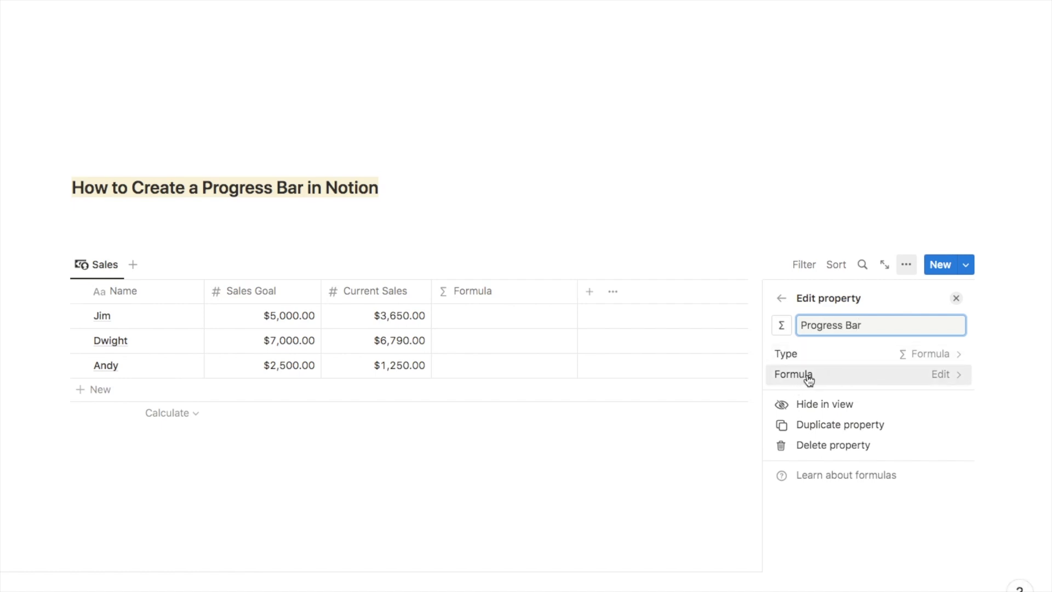
# Set the formula to prop("Current Sales") / prop("Sales Goal"), giving 0.73, 0.97 and 0.5
pyautogui.click(924, 377)
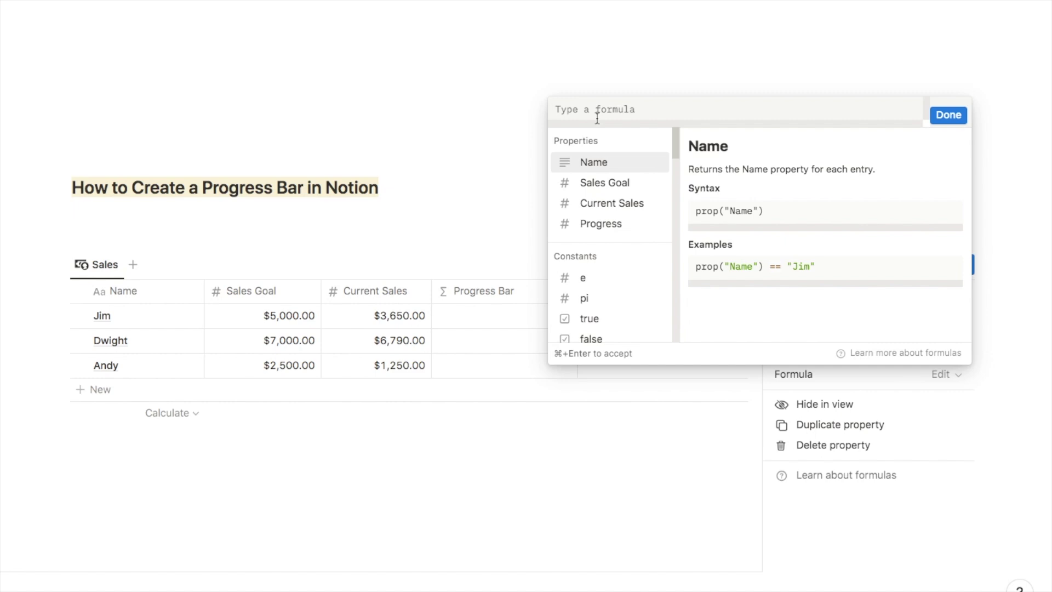
pyautogui.click(598, 209)
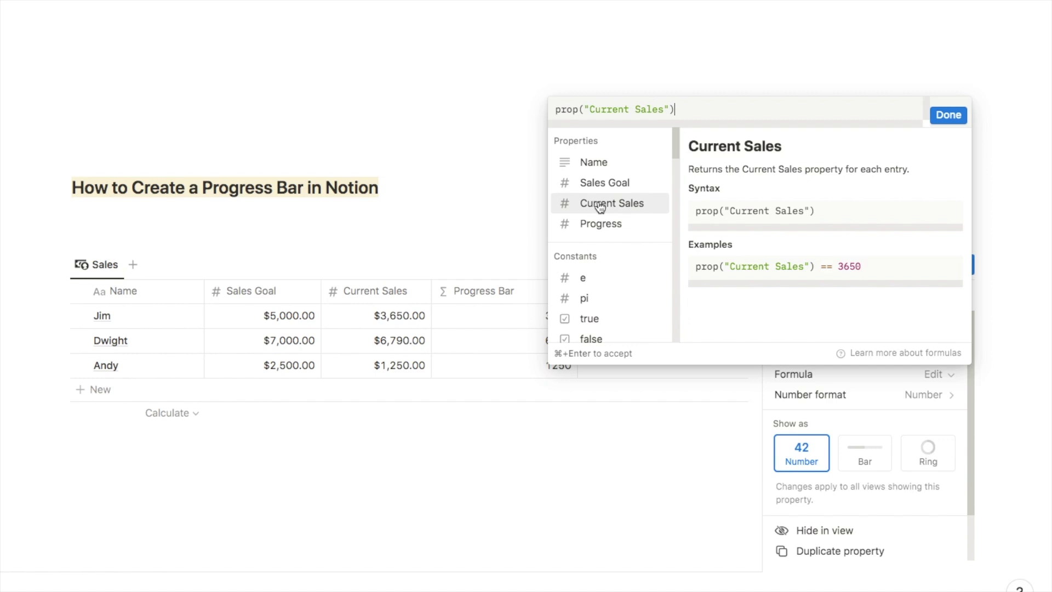
pyautogui.write('/')
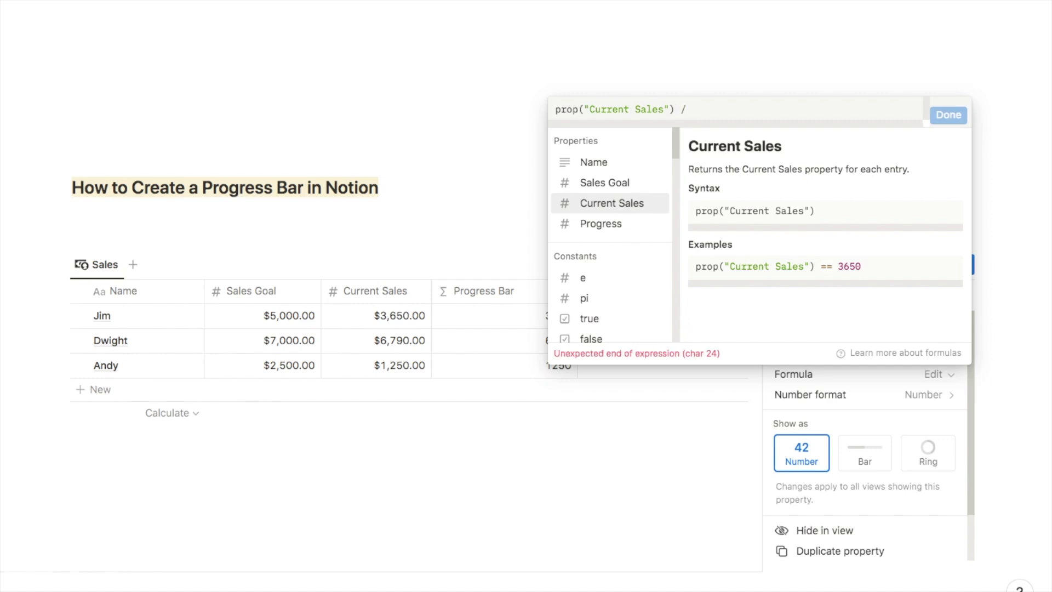
pyautogui.click(604, 184)
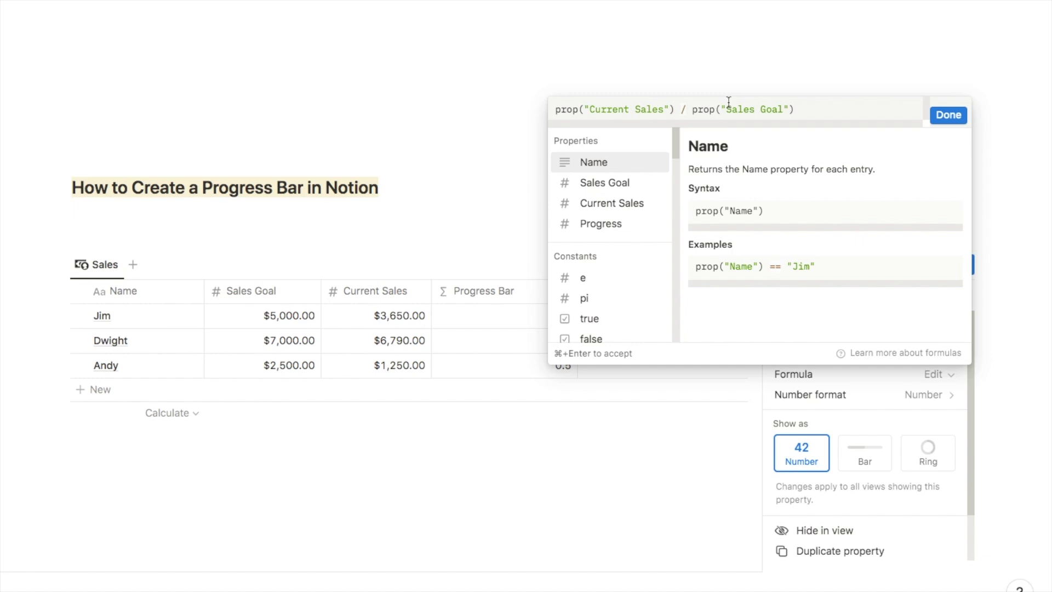
pyautogui.click(948, 115)
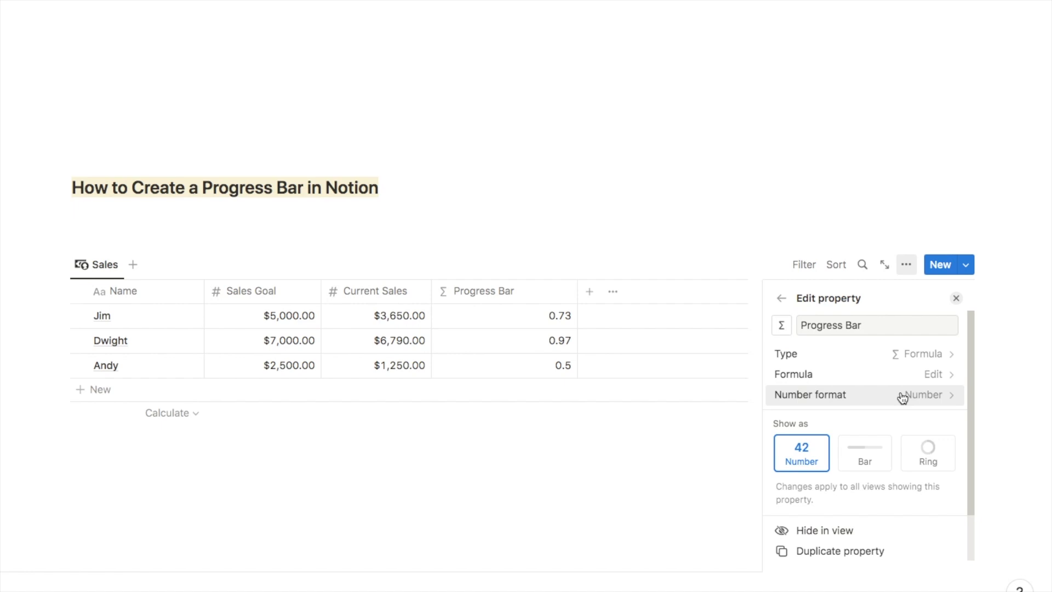
# Change the Progress Bar number format to Percent
pyautogui.click(939, 403)
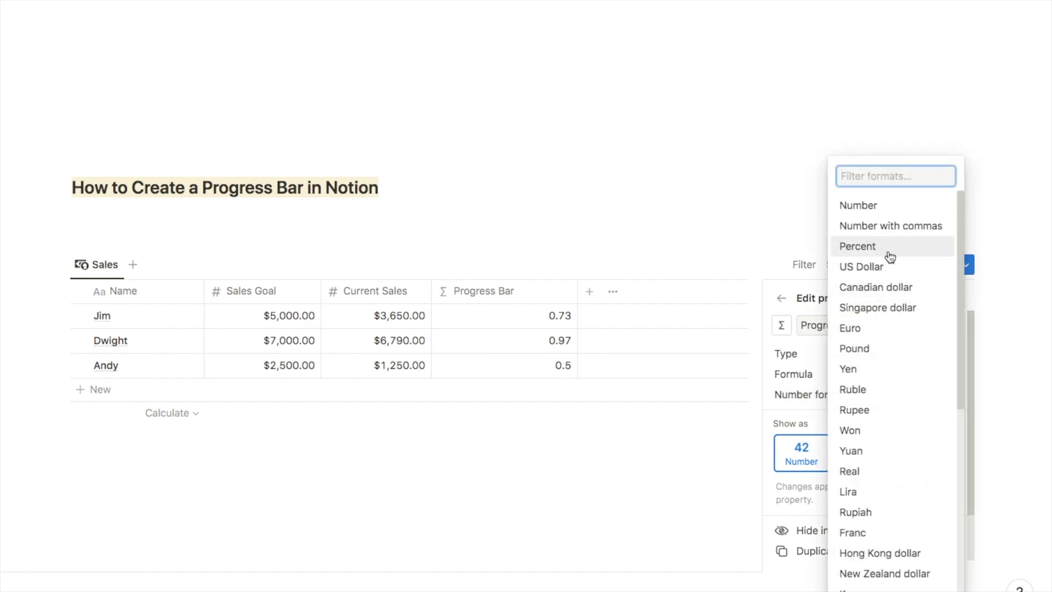
pyautogui.click(889, 251)
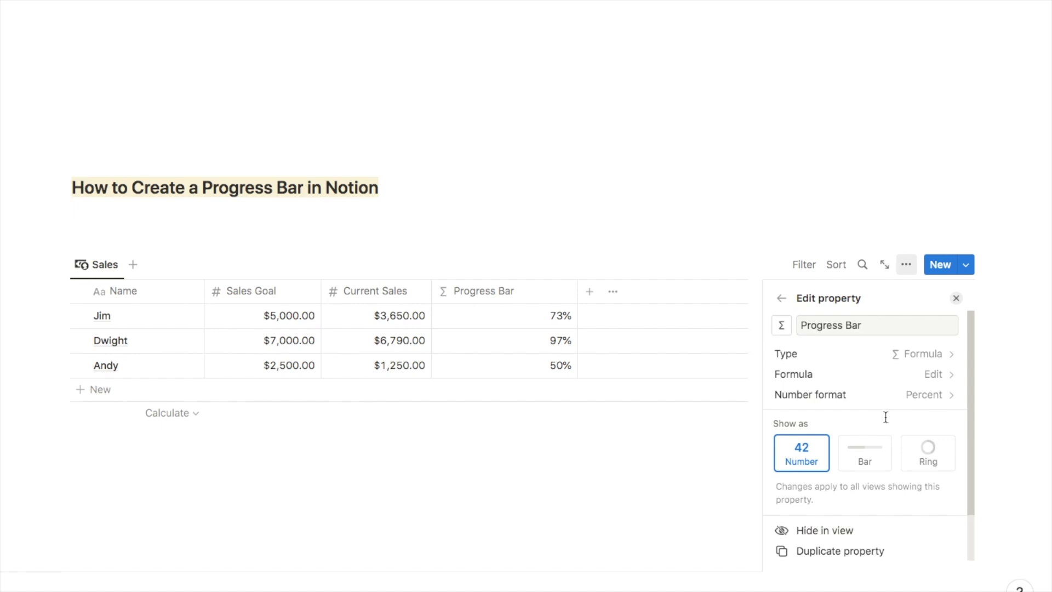
# Show the Progress Bar values as Bar, after briefly trying Ring
pyautogui.click(879, 470)
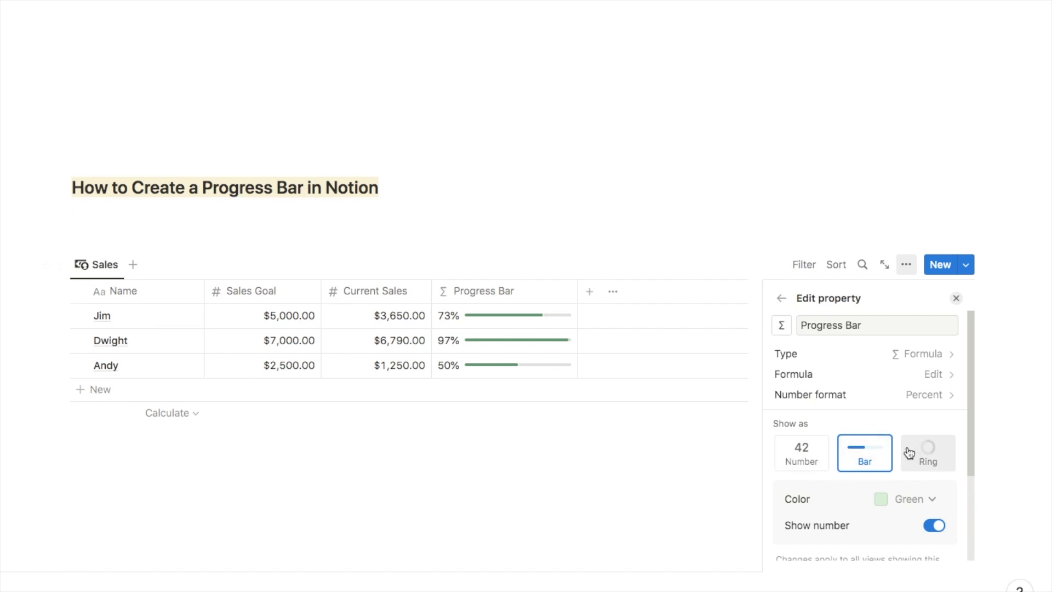
pyautogui.click(931, 468)
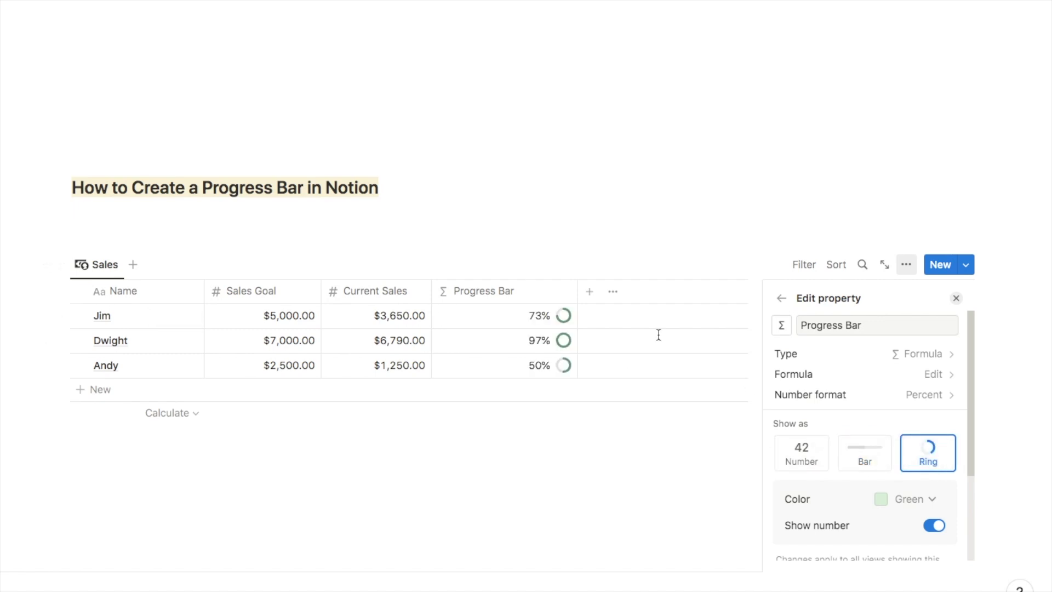
pyautogui.click(863, 454)
pyautogui.scroll(-2, 860, 453)
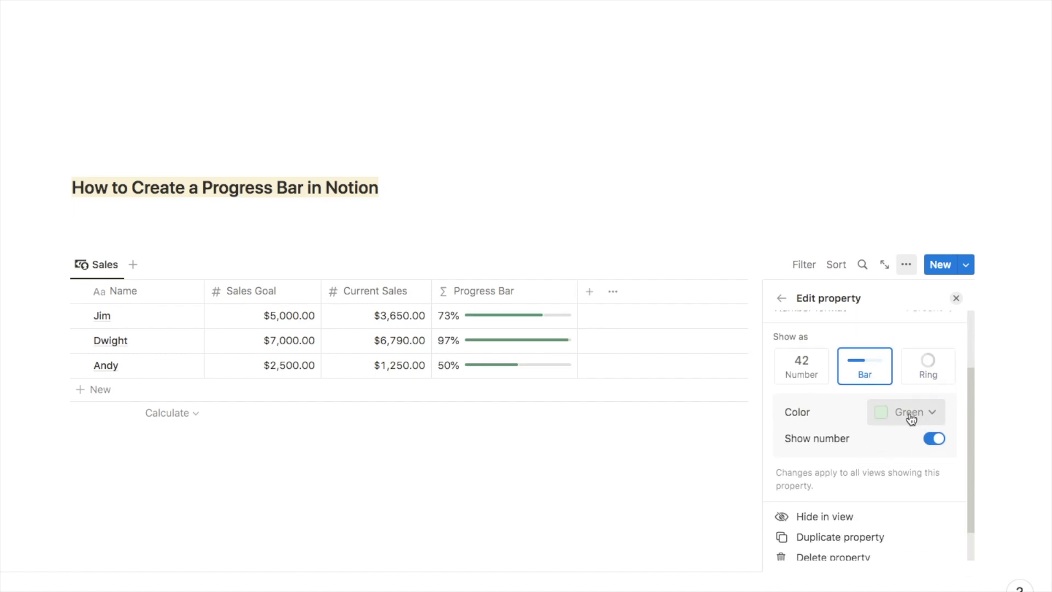
# Set the bar colour to Yellow, after briefly trying Pink
pyautogui.click(913, 415)
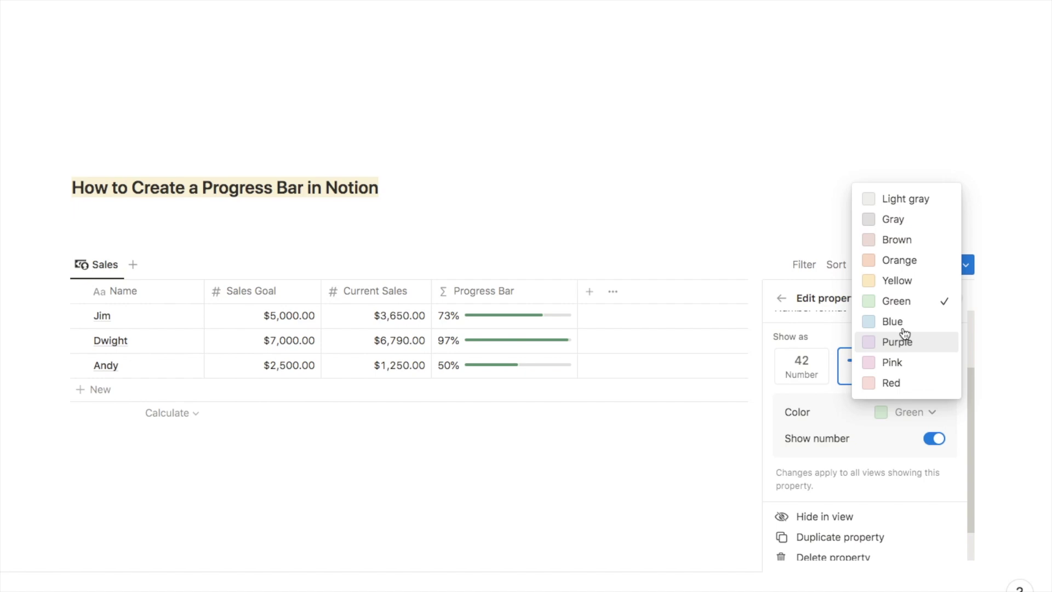
pyautogui.click(898, 362)
pyautogui.click(916, 410)
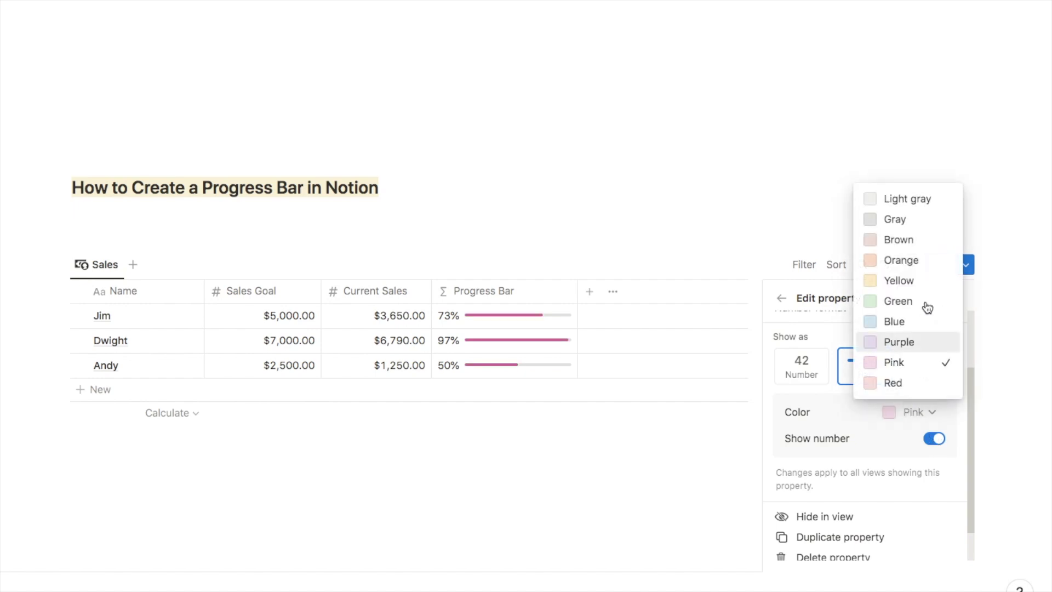
pyautogui.click(899, 280)
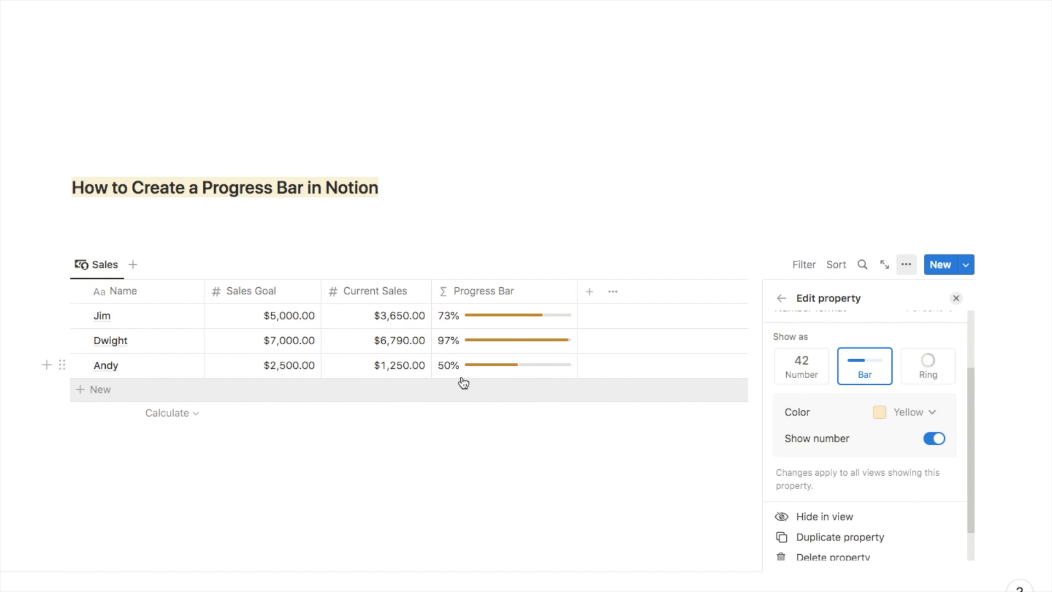
# Toggle Show number off and back on so 73%, 97% and 50% stay visible
pyautogui.click(941, 443)
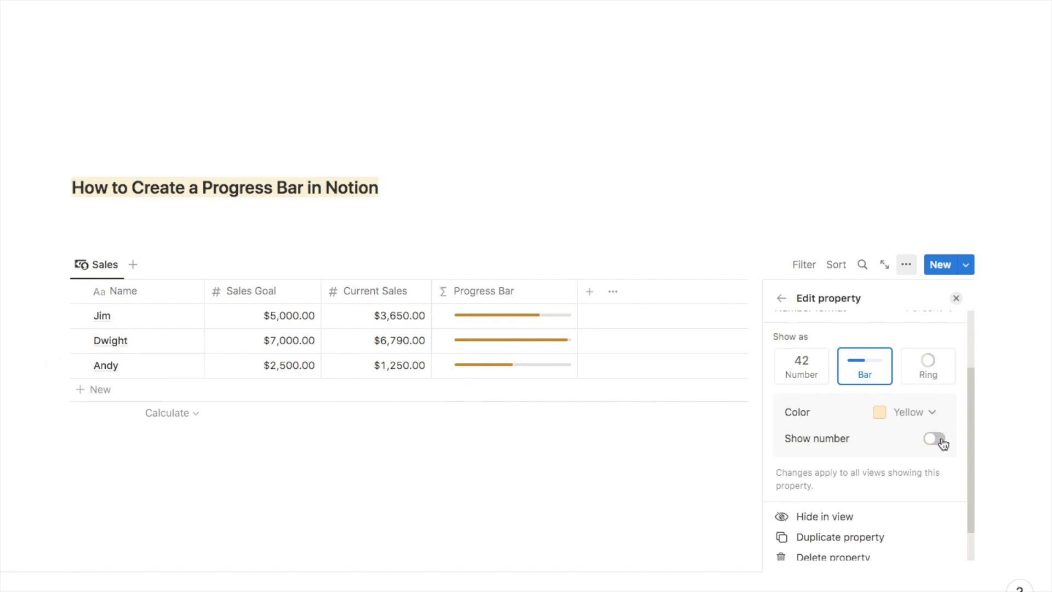
pyautogui.click(943, 444)
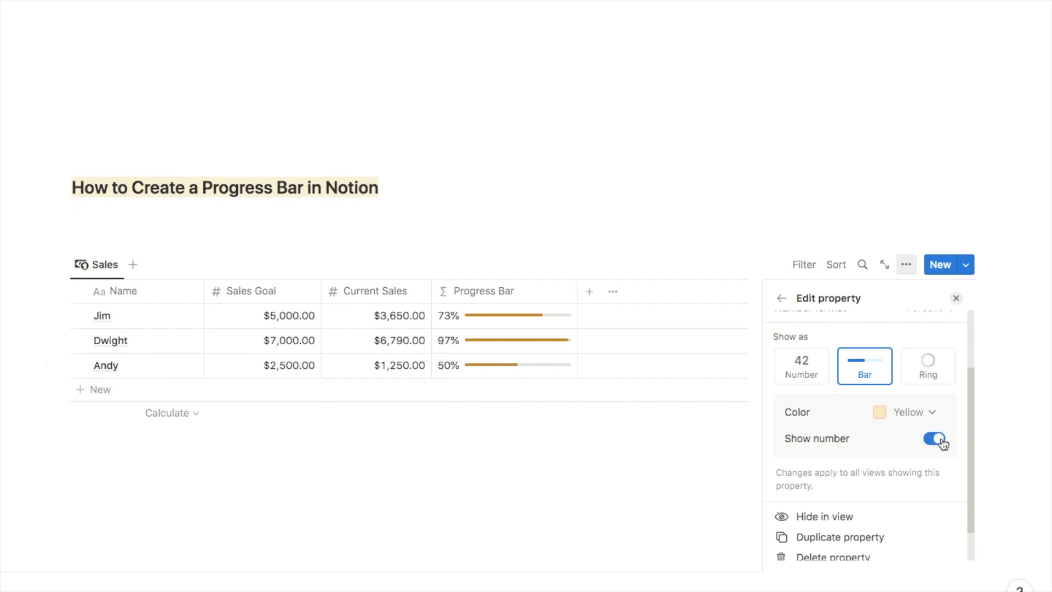